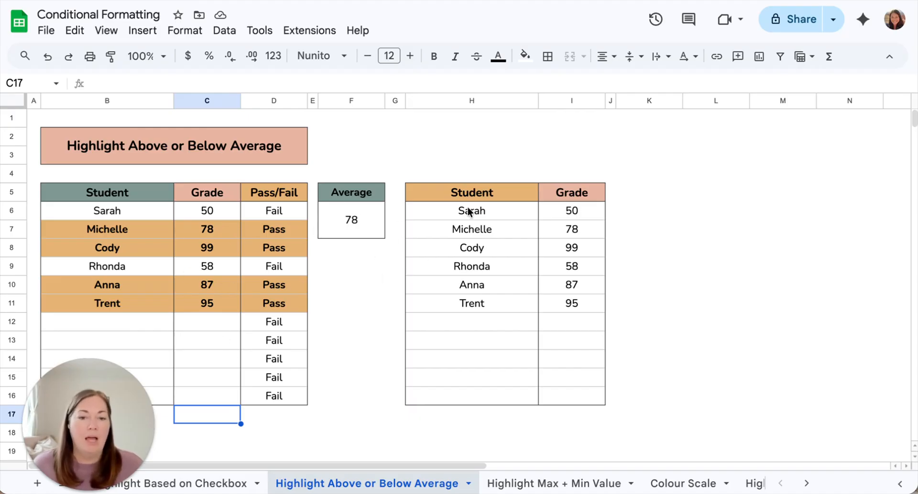
{"action": "left_click", "coordinate": [486, 210]}
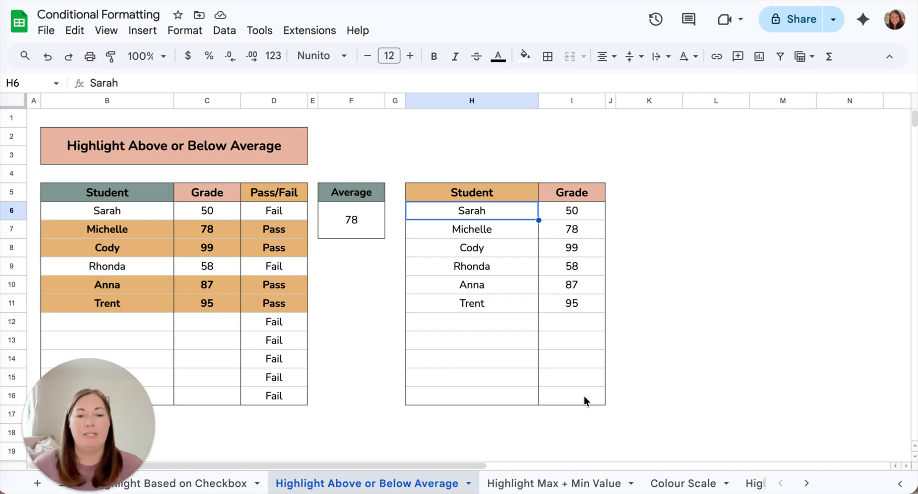
{"action": "left_click", "coordinate": [565, 210]}
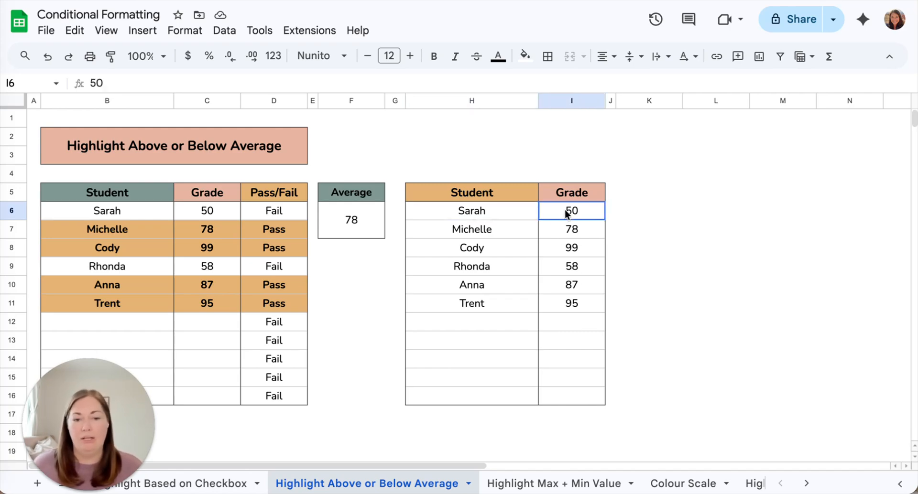
{"action": "left_click", "coordinate": [574, 402], "text": "shift"}
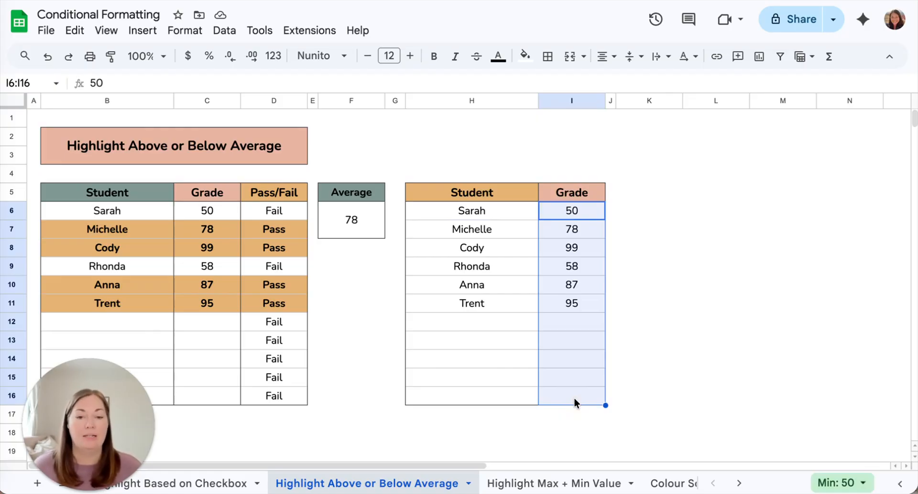
Start a conditional formatting rule for the range H6:I16 with the condition set to Custom formula is
{"action": "left_click", "coordinate": [456, 212]}
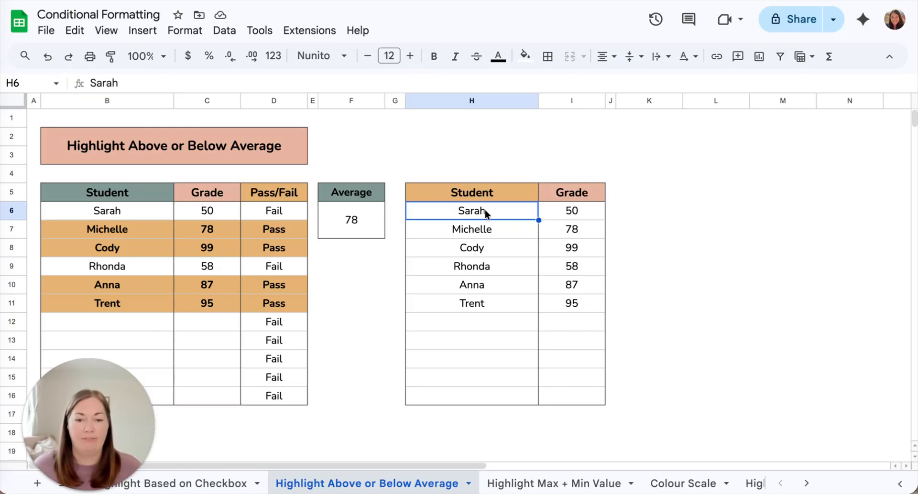
{"action": "left_click", "coordinate": [578, 395], "text": "shift"}
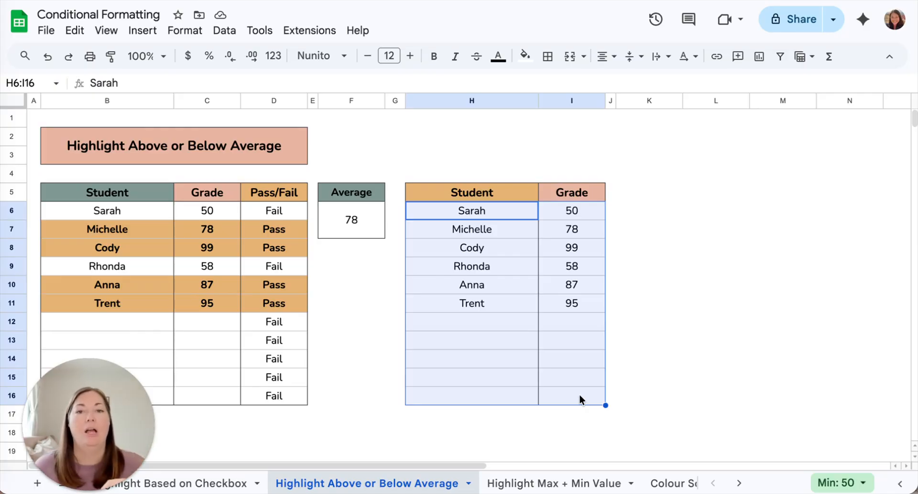
{"action": "left_click", "coordinate": [190, 34]}
{"action": "left_click", "coordinate": [240, 299]}
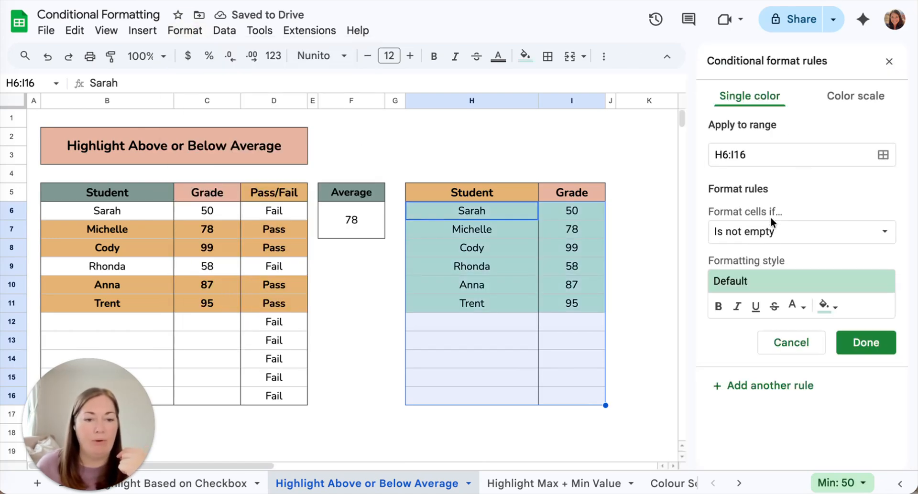
{"action": "left_click", "coordinate": [766, 238]}
{"action": "scroll", "coordinate": [798, 371], "scroll_direction": "down", "scroll_amount": 4}
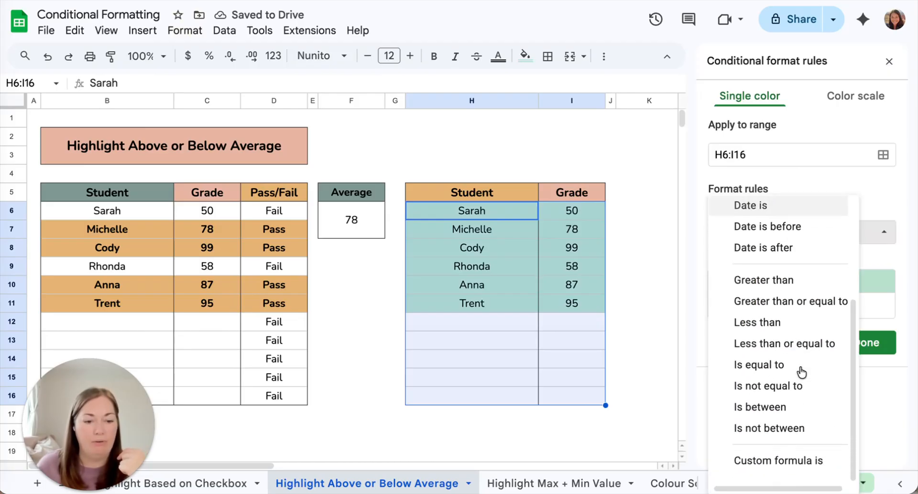
{"action": "left_click", "coordinate": [790, 470]}
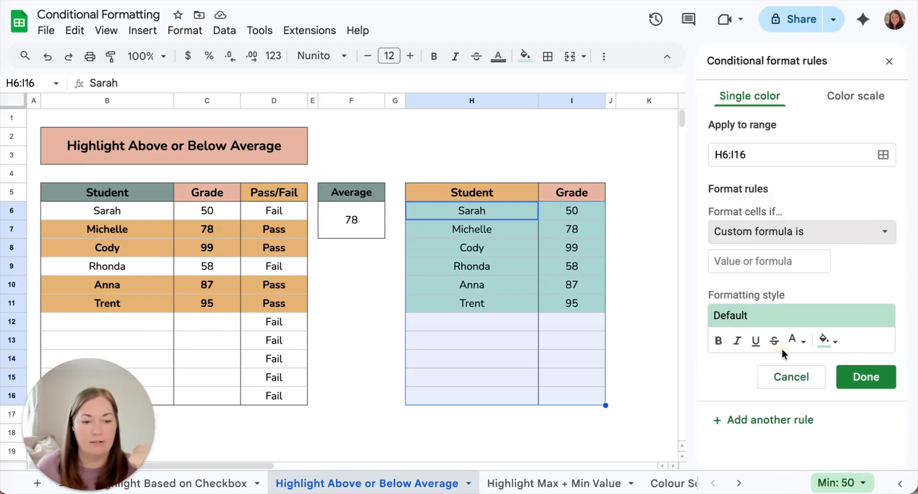
Enter the custom formula =$I6>AVERAGE($I:$I) for the rule
{"action": "left_click", "coordinate": [753, 262]}
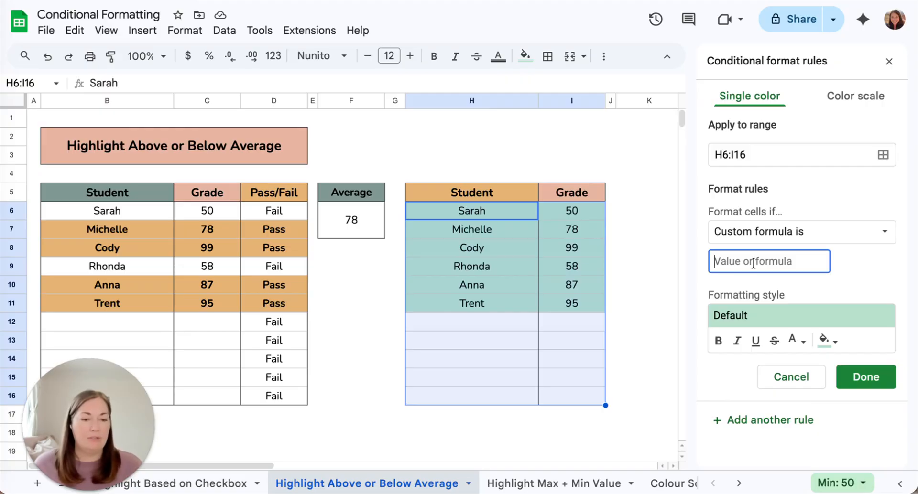
{"action": "scroll", "coordinate": [615, 252], "scroll_direction": "right", "scroll_amount": 2}
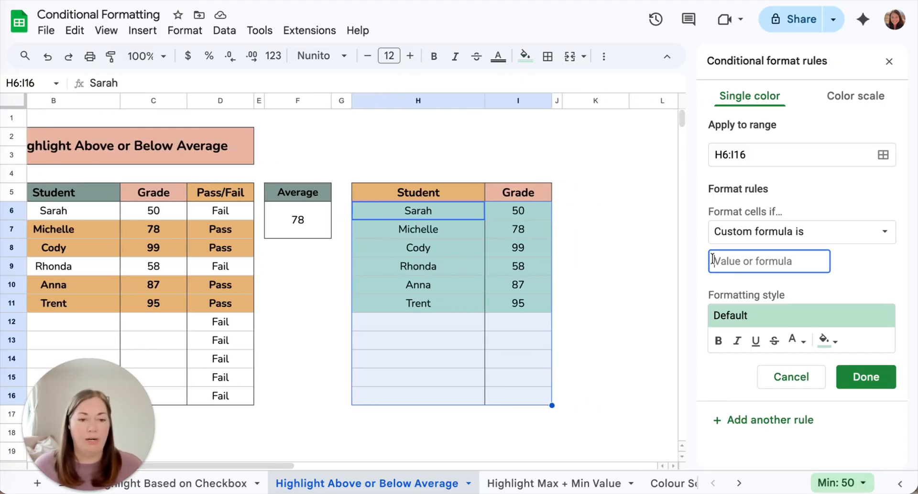
{"action": "type", "text": "="}
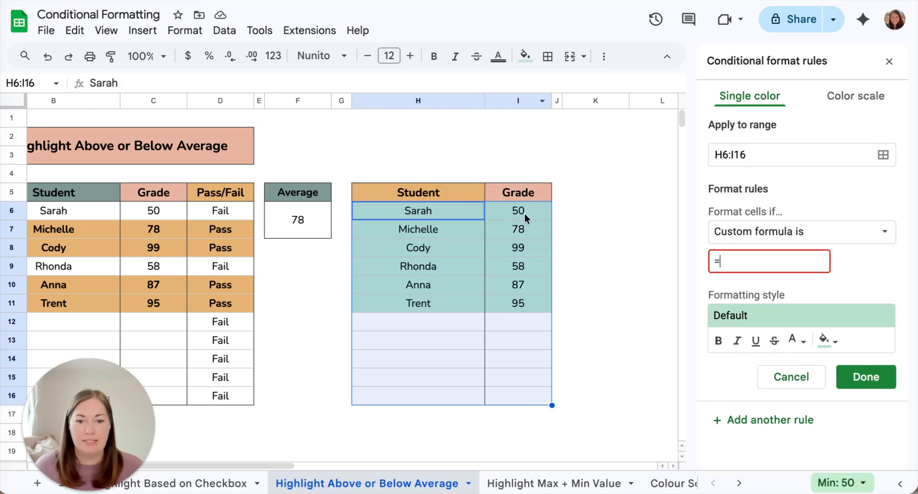
{"action": "type", "text": "$"}
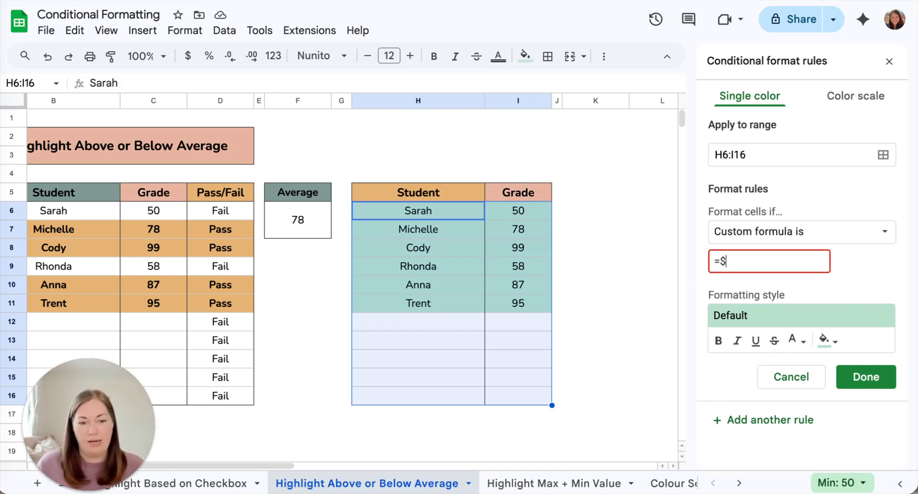
{"action": "type", "text": "I6"}
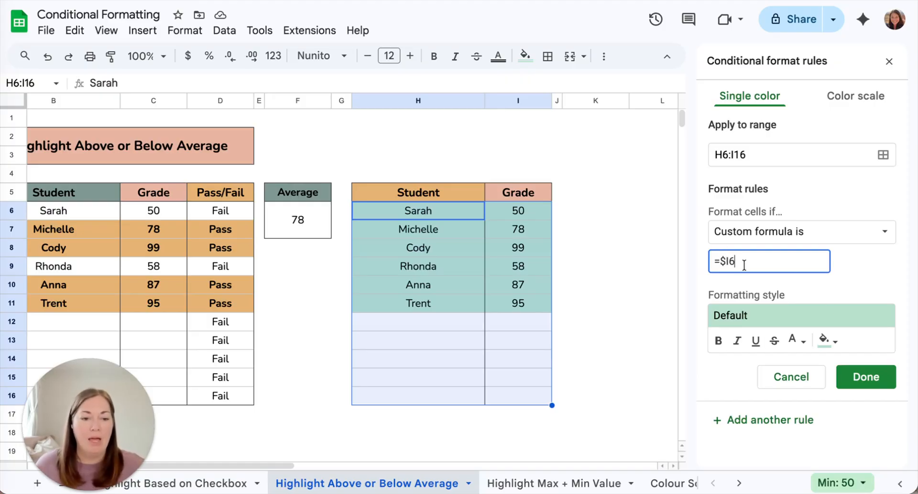
{"action": "type", "text": ">"}
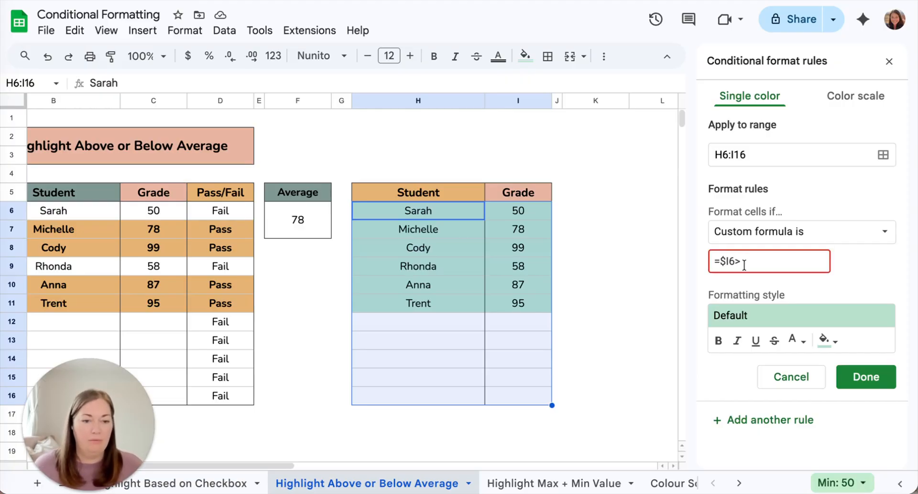
{"action": "type", "text": "AVERAGE("}
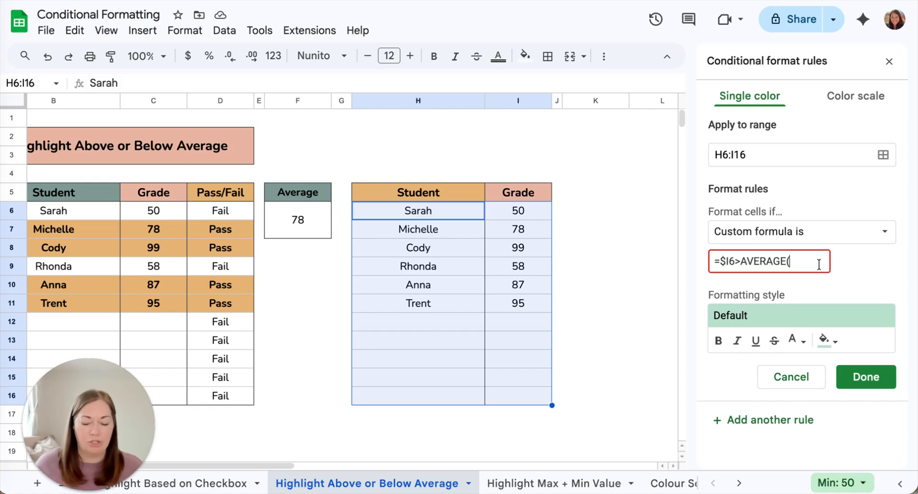
{"action": "type", "text": "$I"}
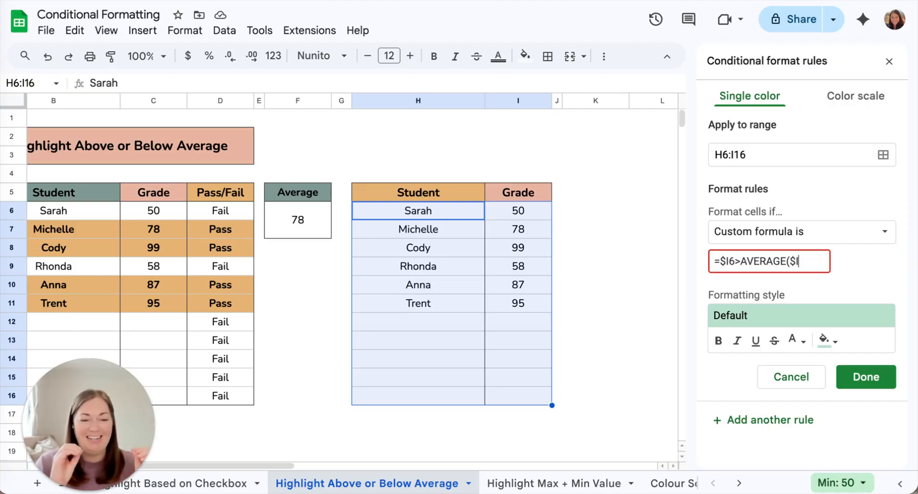
{"action": "type", "text": ":"}
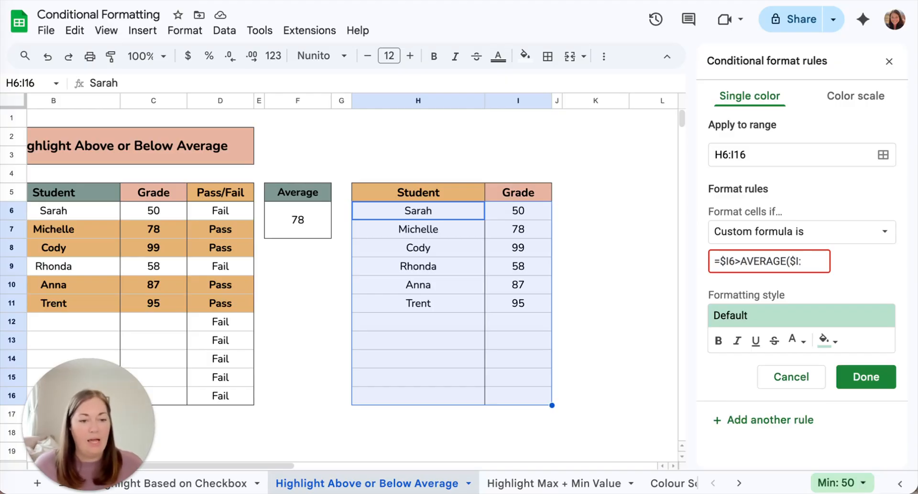
{"action": "type", "text": "$I"}
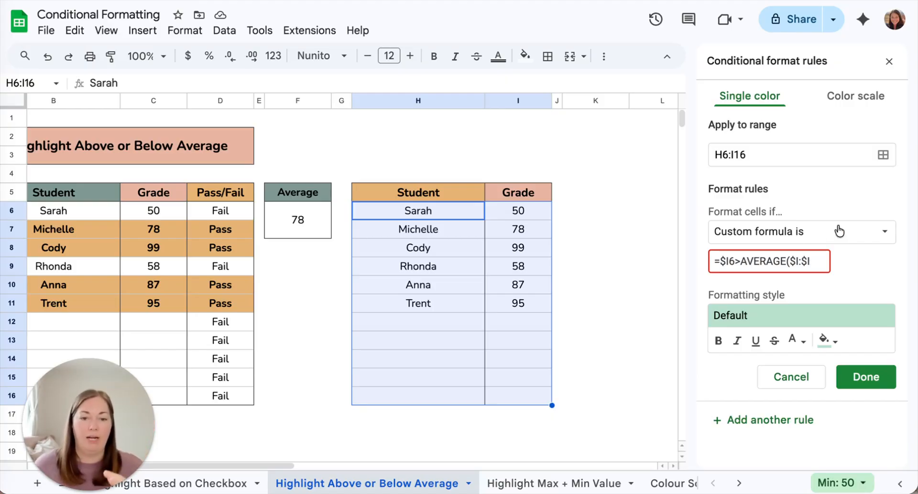
{"action": "type", "text": ")"}
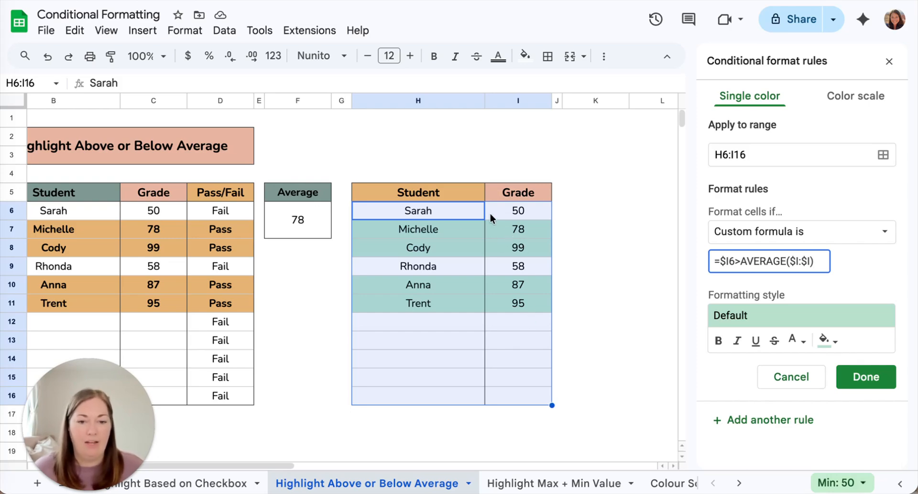
Format the matching rows with the custom orange fill and bold text, and save the rule
{"action": "left_click", "coordinate": [825, 340]}
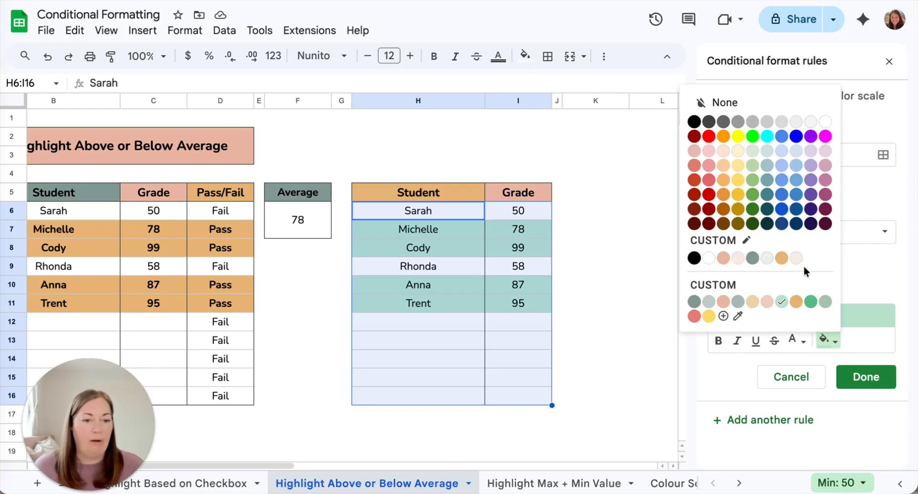
{"action": "left_click", "coordinate": [780, 258]}
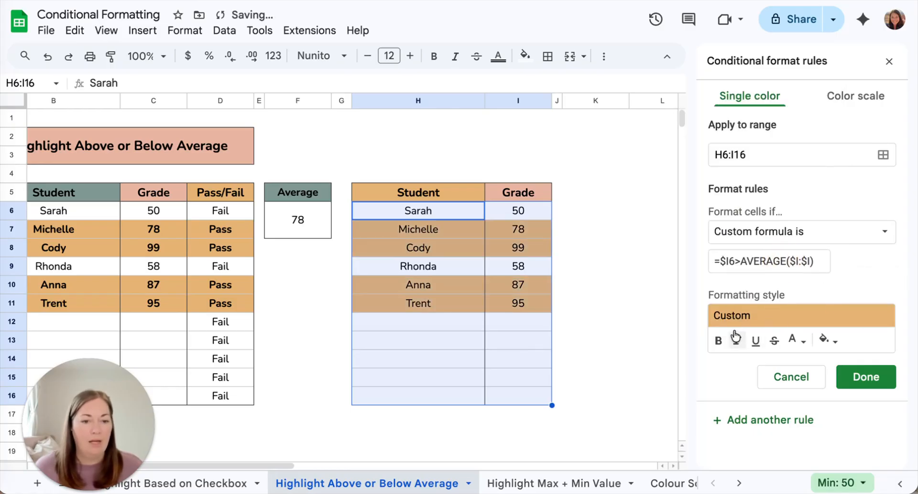
{"action": "left_click", "coordinate": [718, 340]}
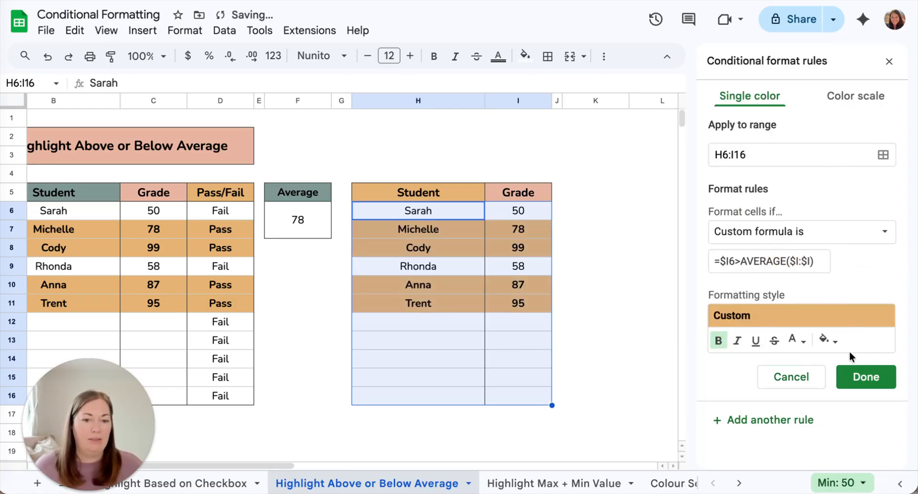
{"action": "left_click", "coordinate": [863, 378]}
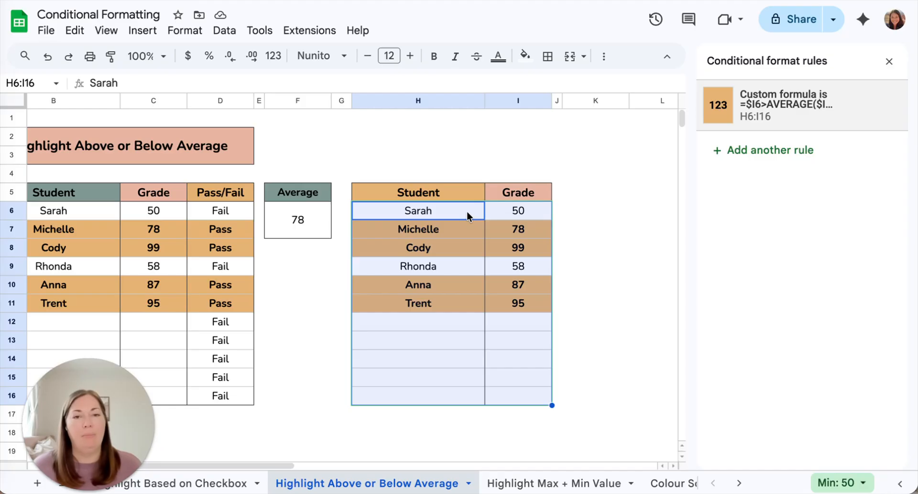
Reopen the H6:I16 rule and change its comparison to below average, making the formula =$I6<AVERAGE($I:$I)
{"action": "left_click", "coordinate": [775, 109]}
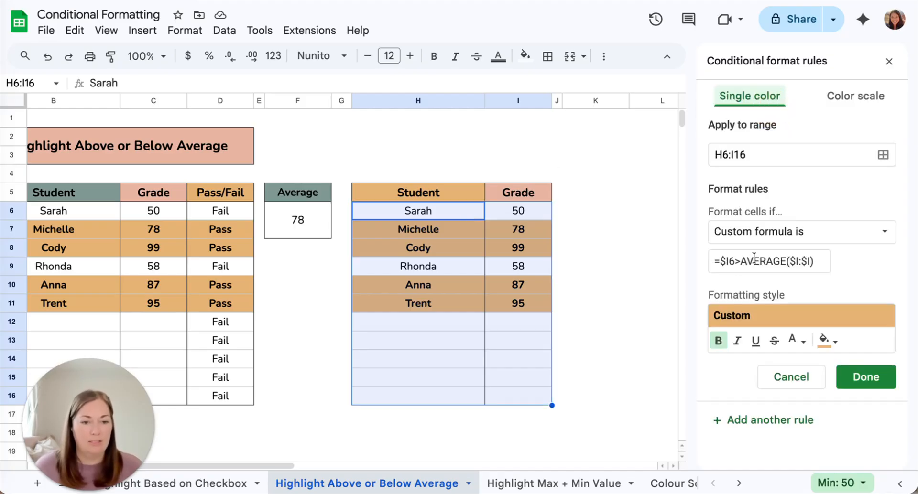
{"action": "left_click", "coordinate": [734, 261]}
{"action": "key", "text": "BackSpace"}
{"action": "type", "text": "<"}
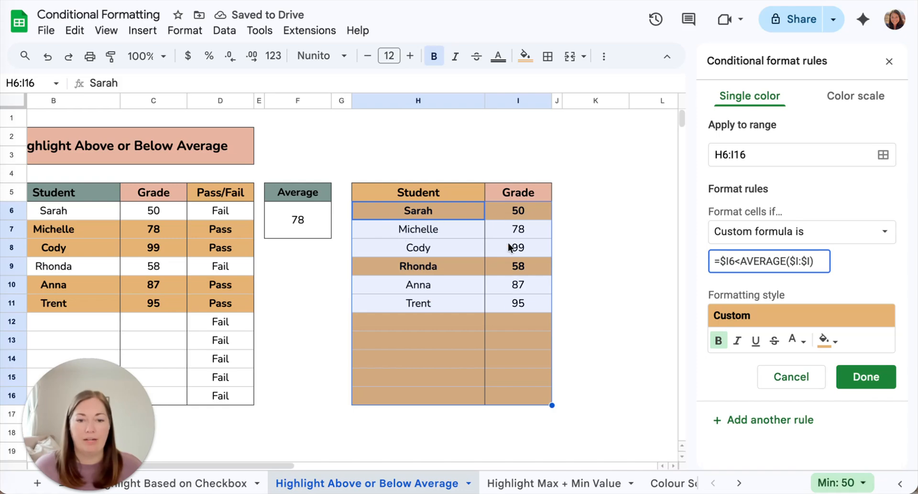
{"action": "key", "text": "Return"}
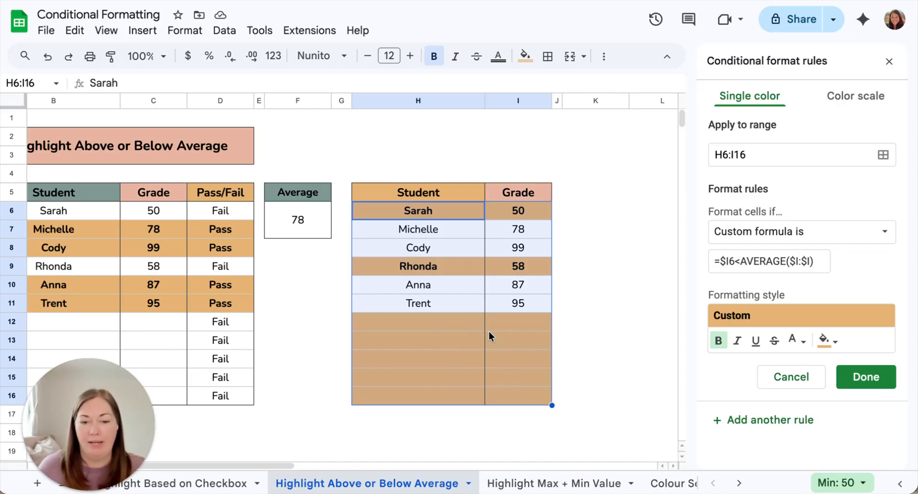
Insert AND(NOT(ISBLANK($I6)), ahead of the below-average comparison in the rule's formula to exclude blank grades
{"action": "left_click", "coordinate": [720, 261]}
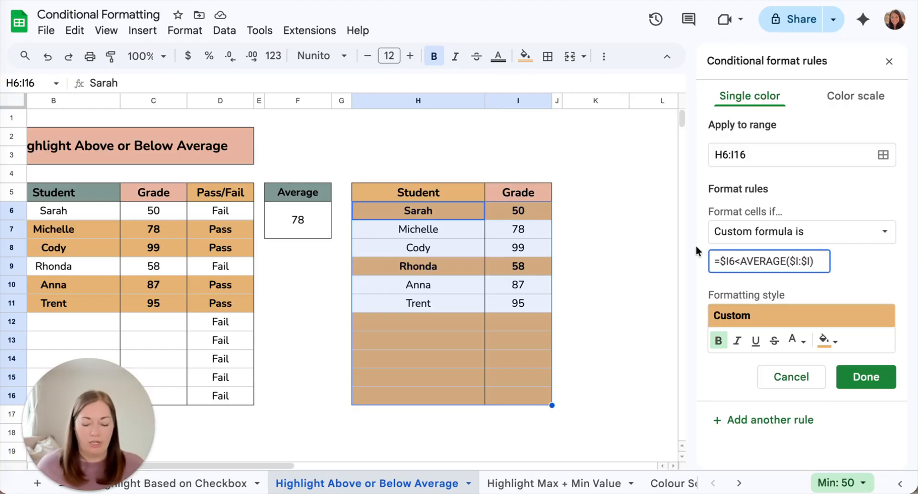
{"action": "left_click", "coordinate": [719, 261]}
{"action": "type", "text": "AND("}
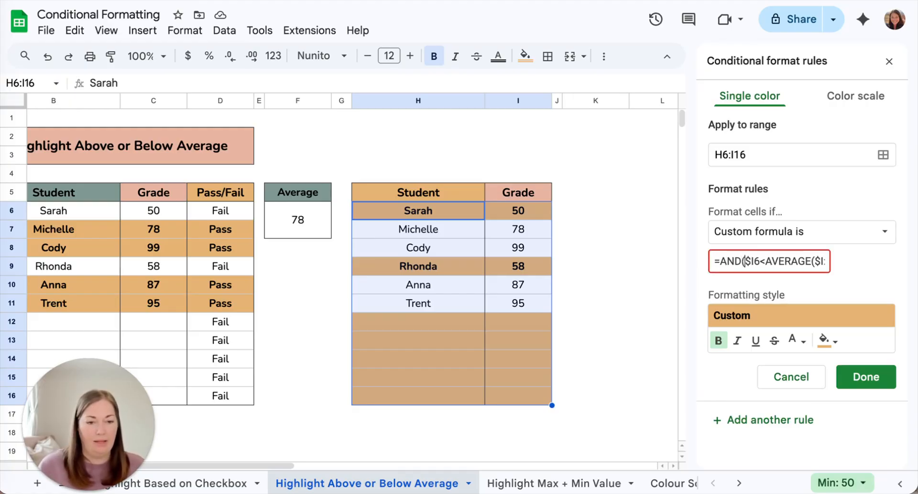
{"action": "type", "text": "NOT("}
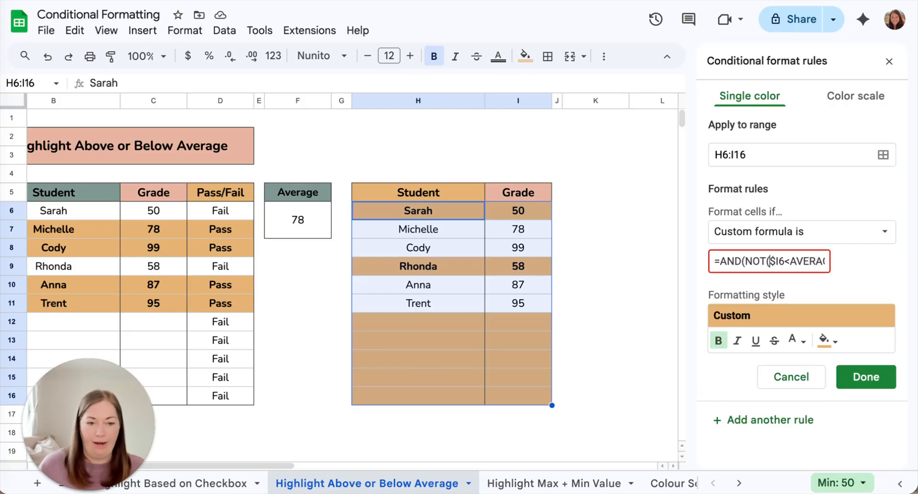
{"action": "type", "text": "ISBLANK"}
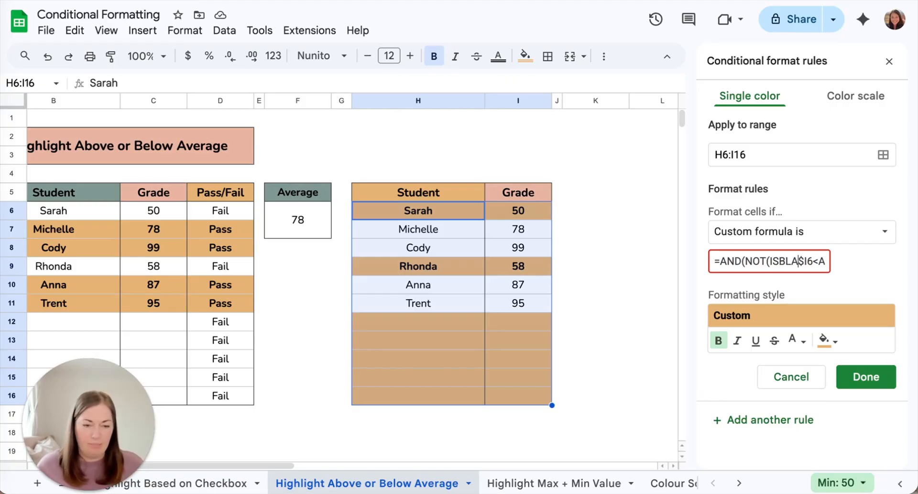
{"action": "type", "text": "("}
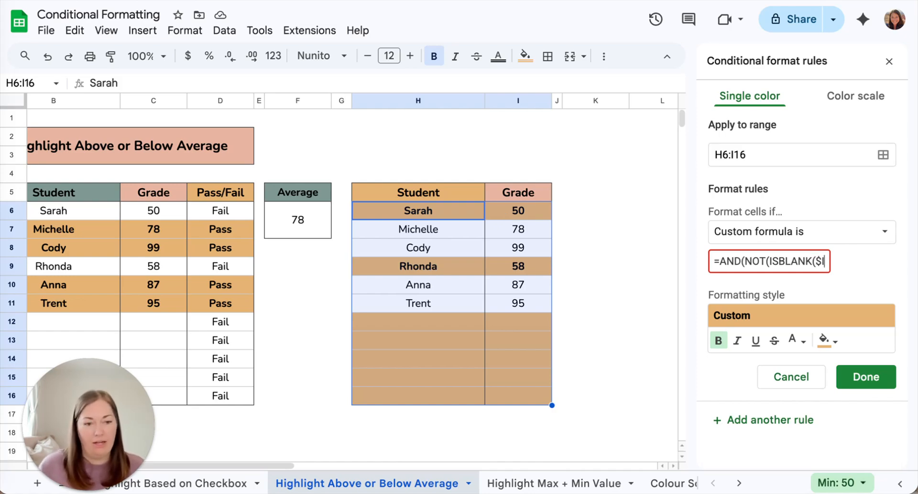
{"action": "type", "text": "6)"}
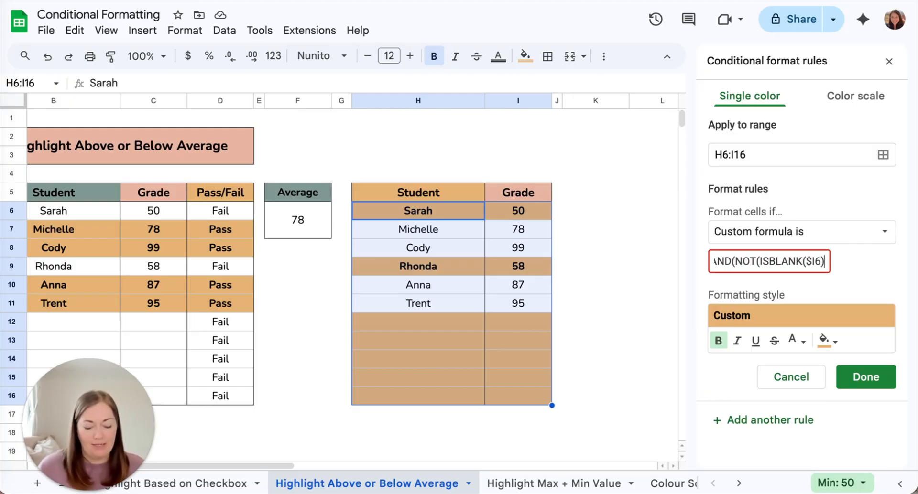
{"action": "type", "text": "),"}
Complete the rule's custom formula with the final closing parenthesis so it reads =AND(NOT(ISBLANK($I6)),$I6<AVERAGE($I:$I))
{"action": "left_click", "coordinate": [747, 263]}
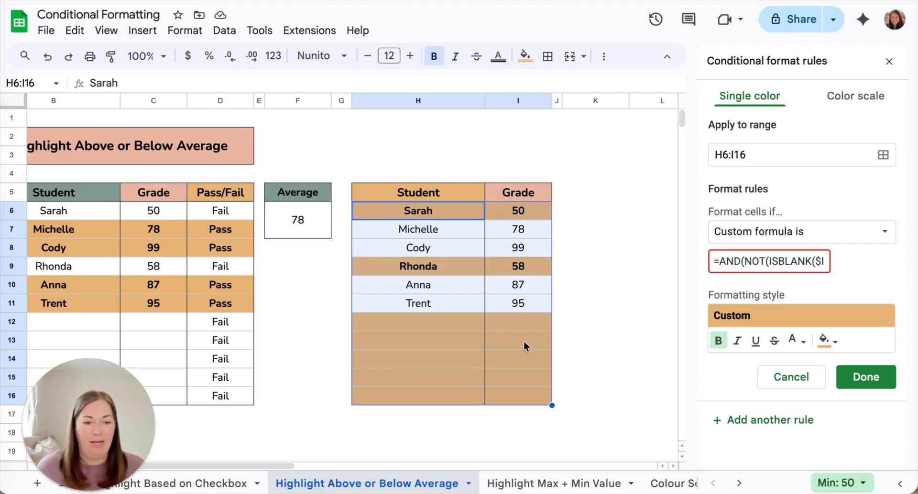
{"action": "left_click", "coordinate": [770, 262]}
{"action": "key", "text": "Right"}
{"action": "key", "text": "Right"}
{"action": "key", "text": "Right"}
{"action": "key", "text": "Right"}
{"action": "key", "text": "Right"}
{"action": "key", "text": "Right"}
{"action": "key", "text": "Right"}
{"action": "key", "text": "Right"}
{"action": "key", "text": "Right"}
{"action": "key", "text": "Right"}
{"action": "key", "text": "Right"}
{"action": "key", "text": "Right"}
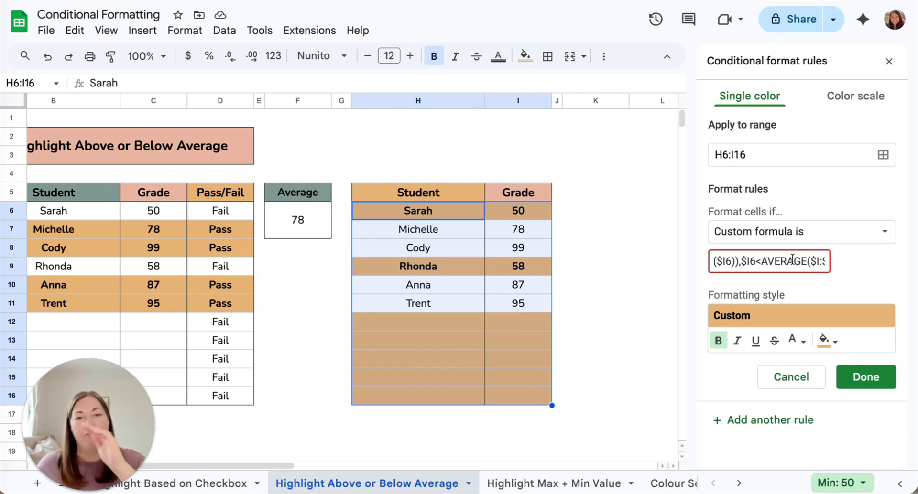
{"action": "scroll", "coordinate": [803, 260], "scroll_direction": "right", "scroll_amount": 2}
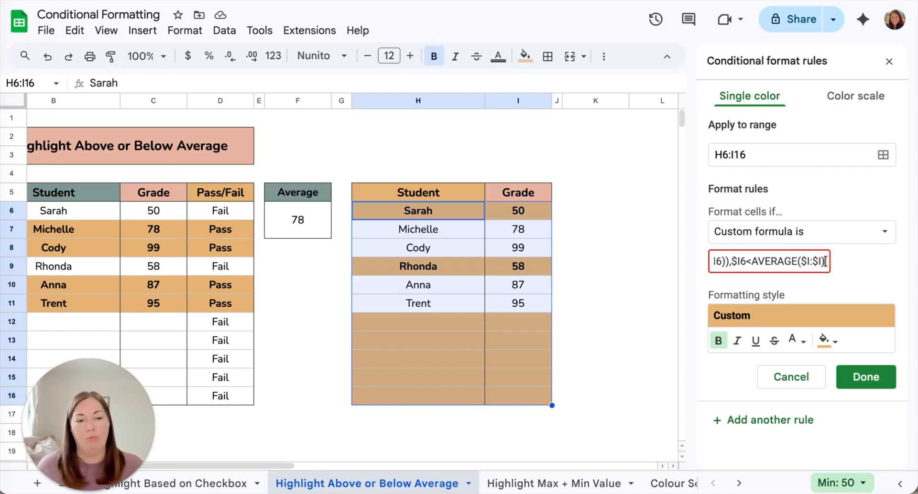
{"action": "type", "text": ")"}
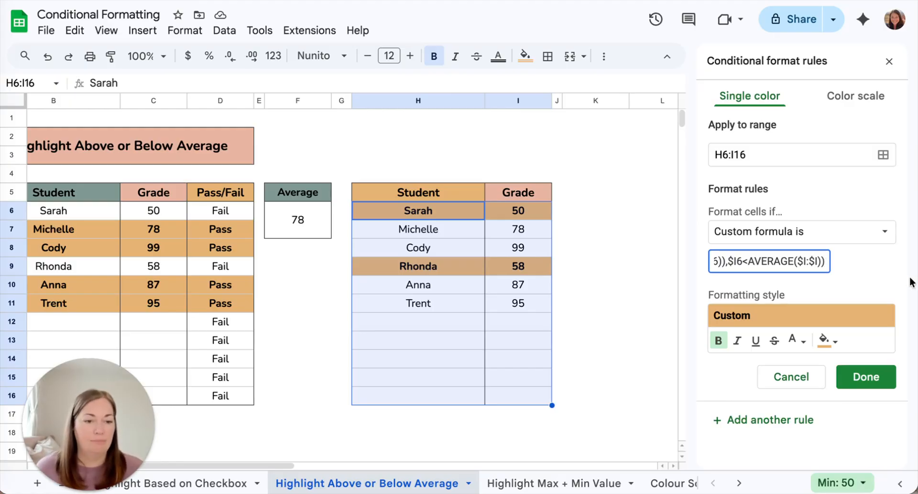
Change the below-average rule's fill to the custom salmon pink used for the Grade header, and save the rule
{"action": "left_click", "coordinate": [824, 340]}
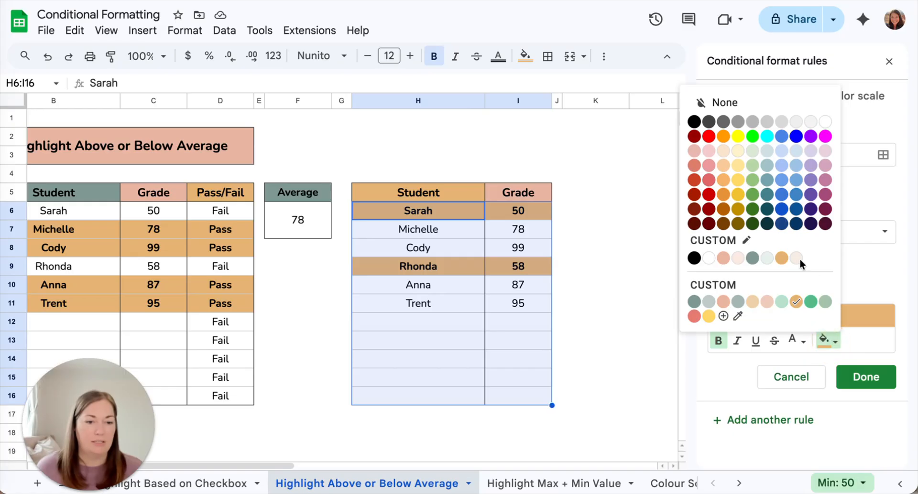
{"action": "left_click", "coordinate": [723, 259]}
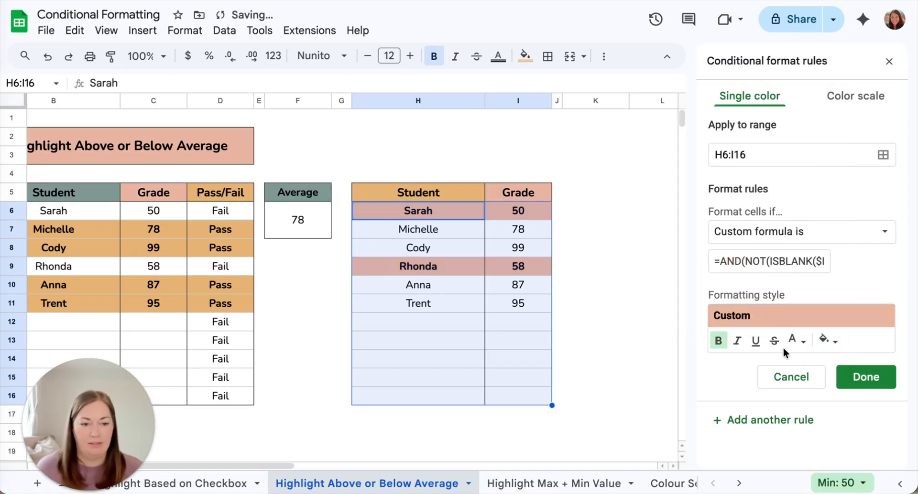
{"action": "left_click", "coordinate": [859, 379]}
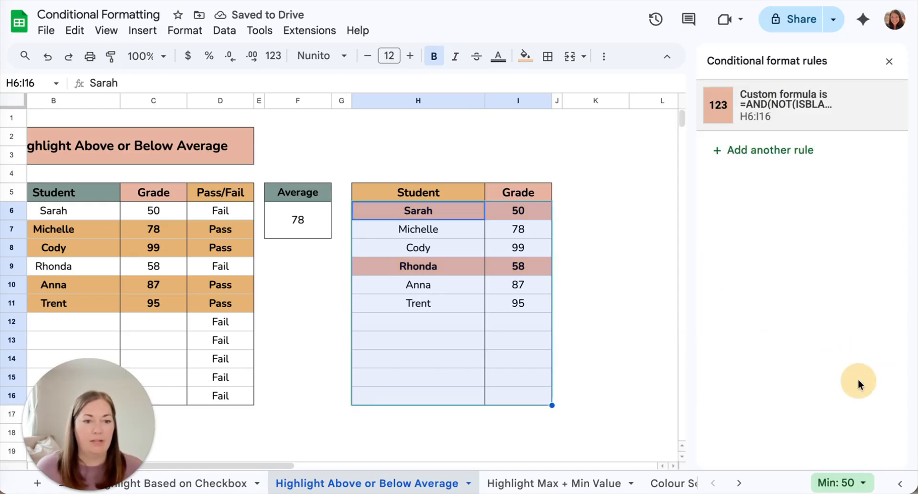
{"action": "left_click", "coordinate": [631, 173]}
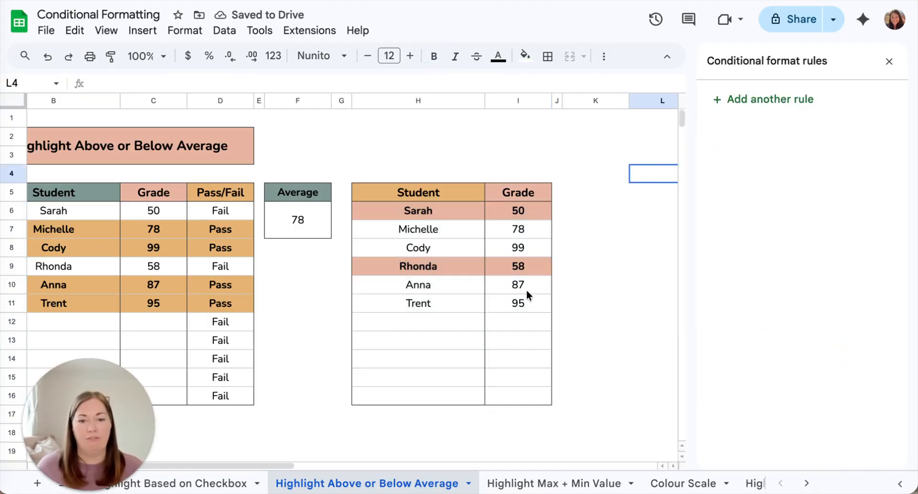
Test the rule by setting the grade in I10 to 45 and clearing that cell
{"action": "left_click", "coordinate": [529, 290]}
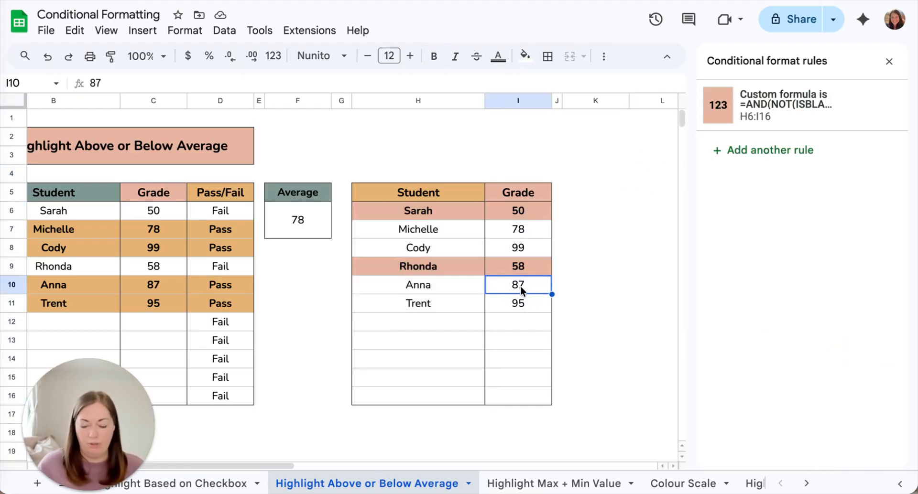
{"action": "type", "text": "45"}
{"action": "key", "text": "Return"}
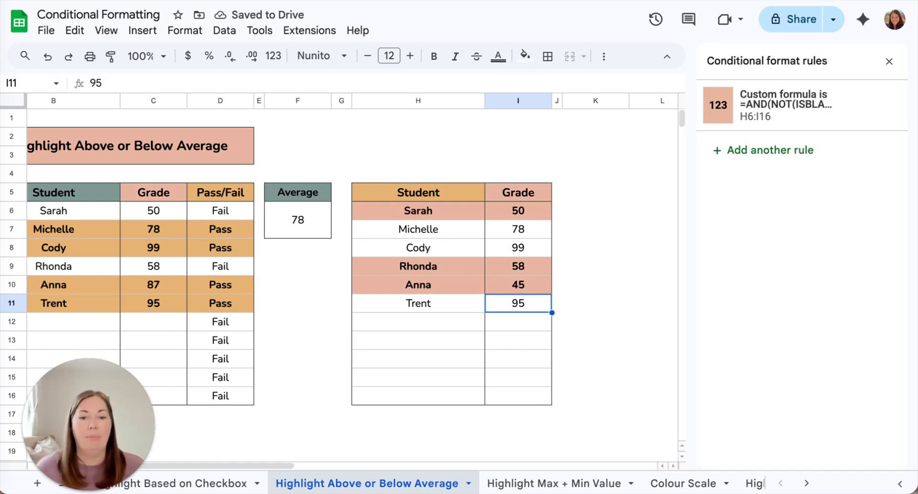
{"action": "left_click", "coordinate": [521, 288]}
{"action": "key", "text": "Delete"}
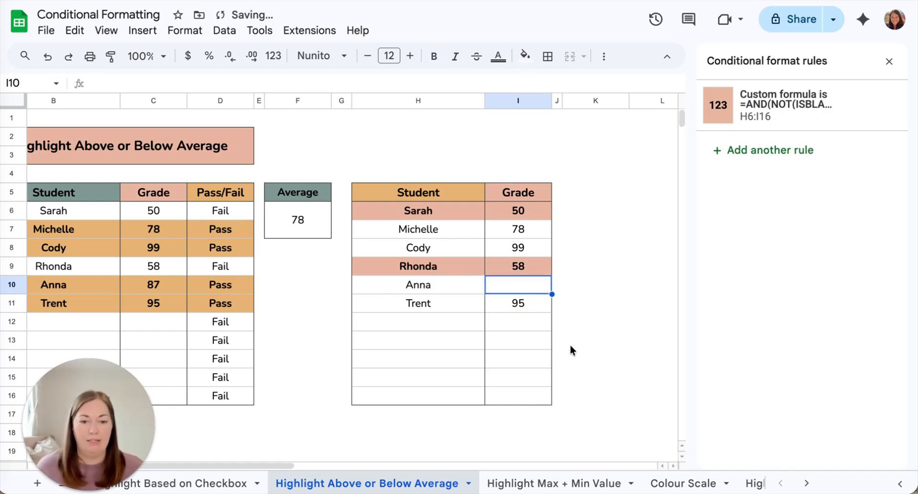
{"action": "left_click", "coordinate": [569, 356]}
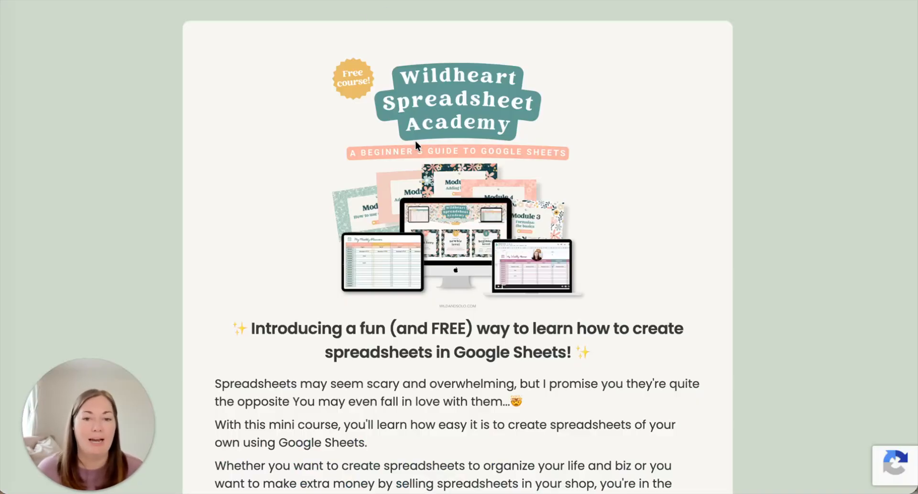
{"action": "scroll", "coordinate": [416, 142], "scroll_direction": "down", "scroll_amount": 1}
{"action": "scroll", "coordinate": [416, 144], "scroll_direction": "down", "scroll_amount": 17}
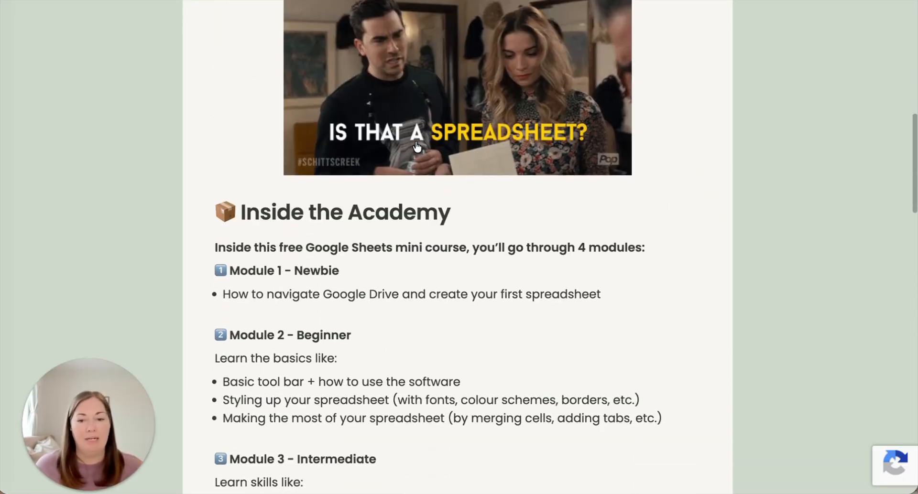
{"action": "scroll", "coordinate": [415, 144], "scroll_direction": "down", "scroll_amount": 13}
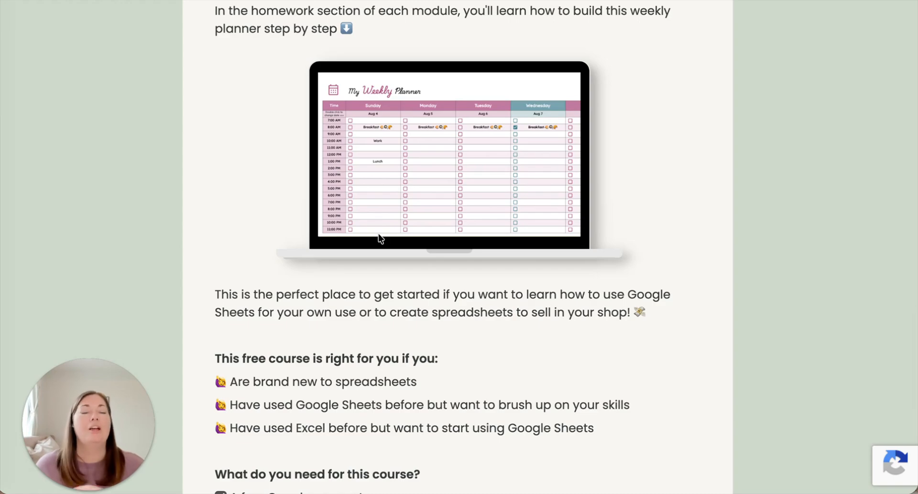
{"action": "scroll", "coordinate": [397, 164], "scroll_direction": "up", "scroll_amount": 5}
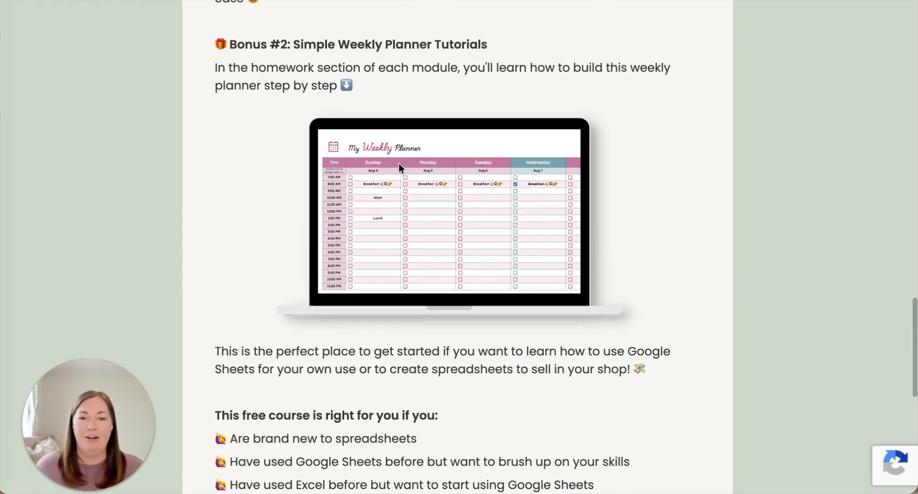